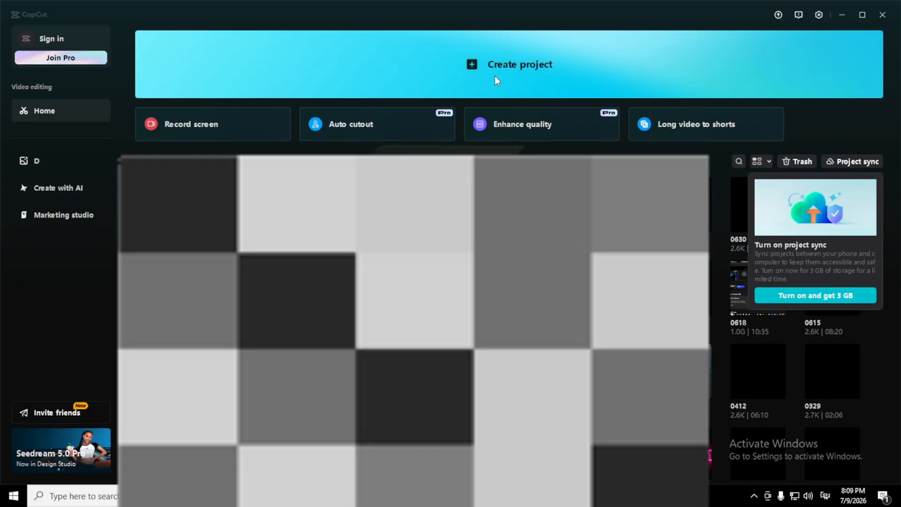
Create a new project and place a default text clip at the start of the timeline
key("super+d")
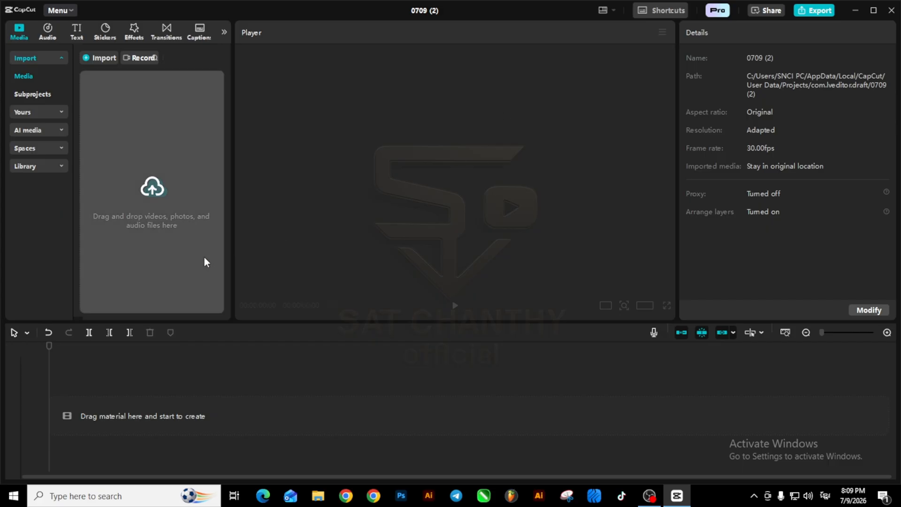
left_click(77, 33)
left_click_drag(92, 72, 136, 389)
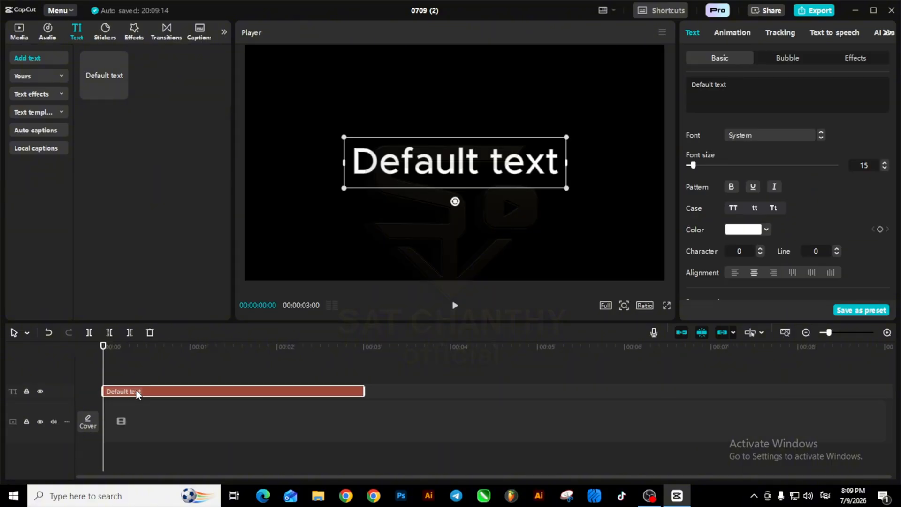
Replace the default text with the Khmer greeting "សួស្តីអ្នកទាំងអស់គ្នា"
left_click(764, 136)
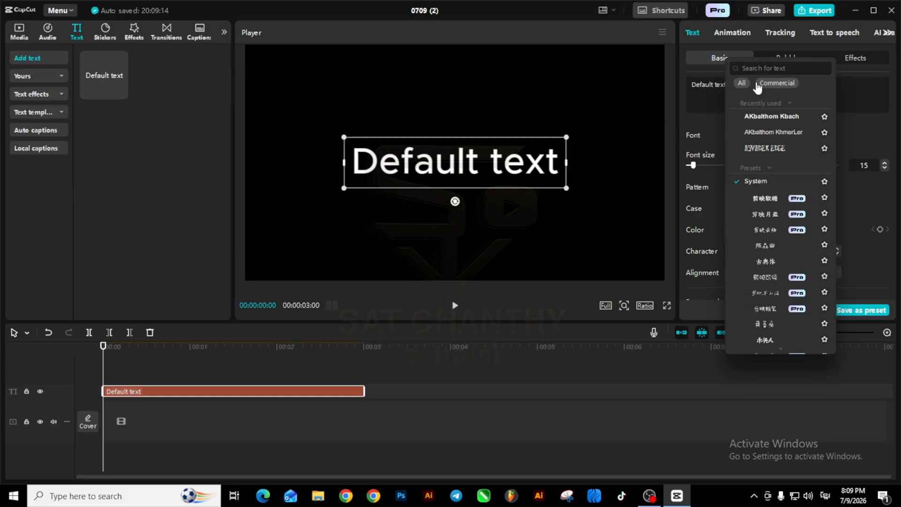
left_click(717, 83)
key("ctrl+a")
type("សួ")
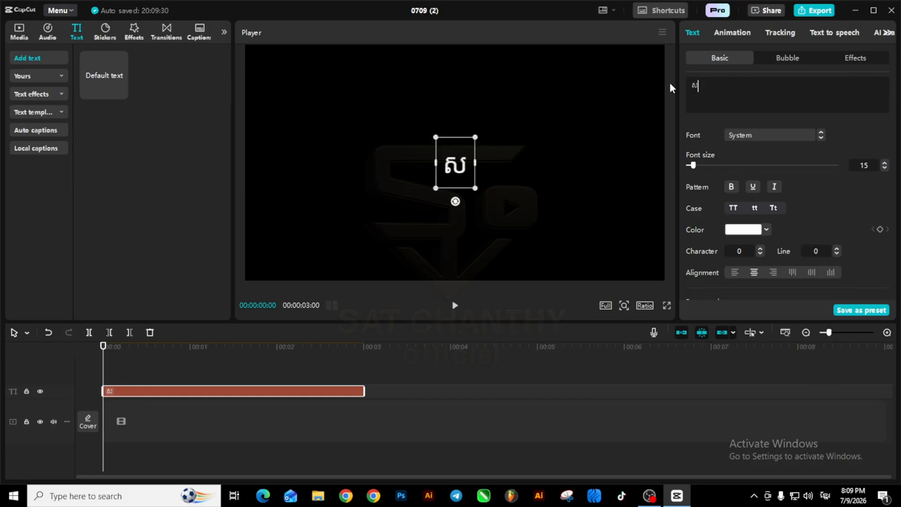
type("ស្ត")
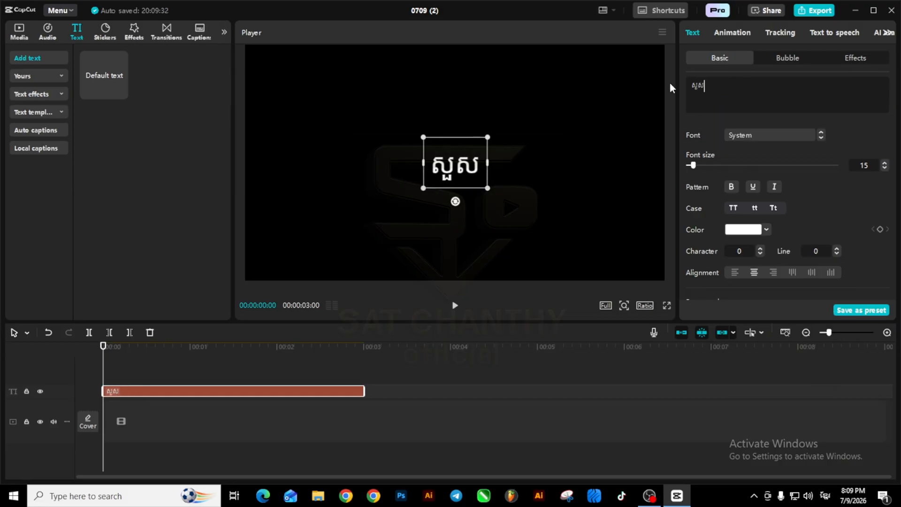
type("ីអ្នក")
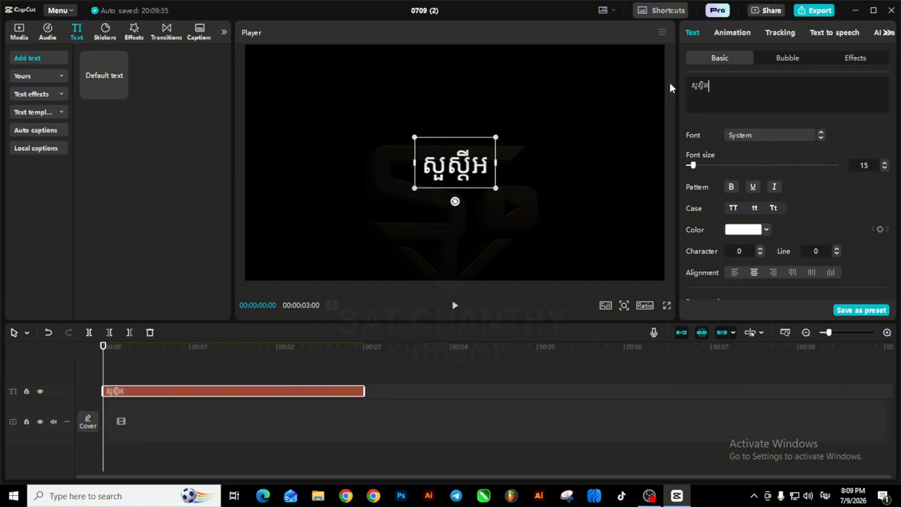
type("ទាំ")
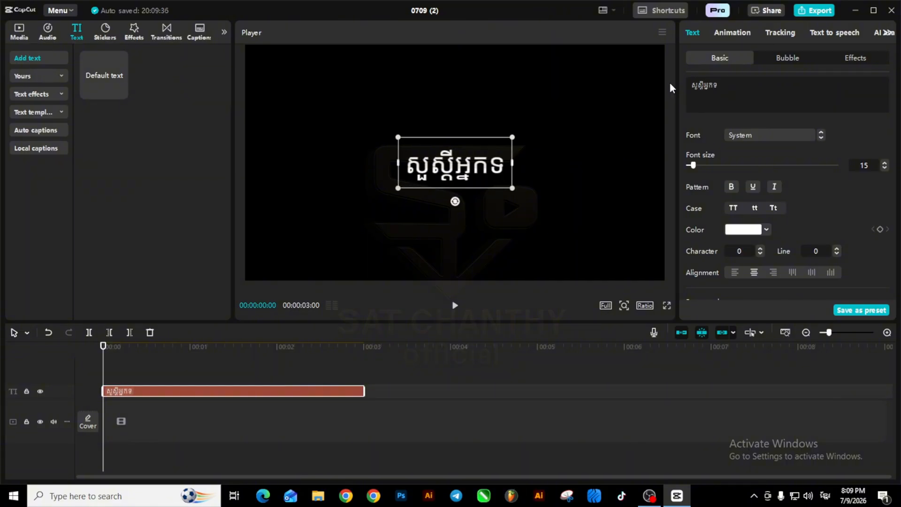
type("ងអ")
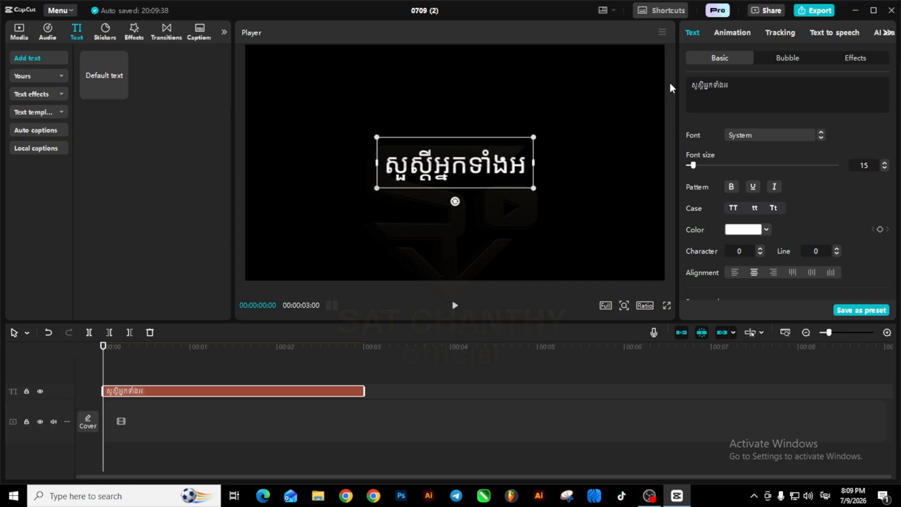
type("ស់គ្នា")
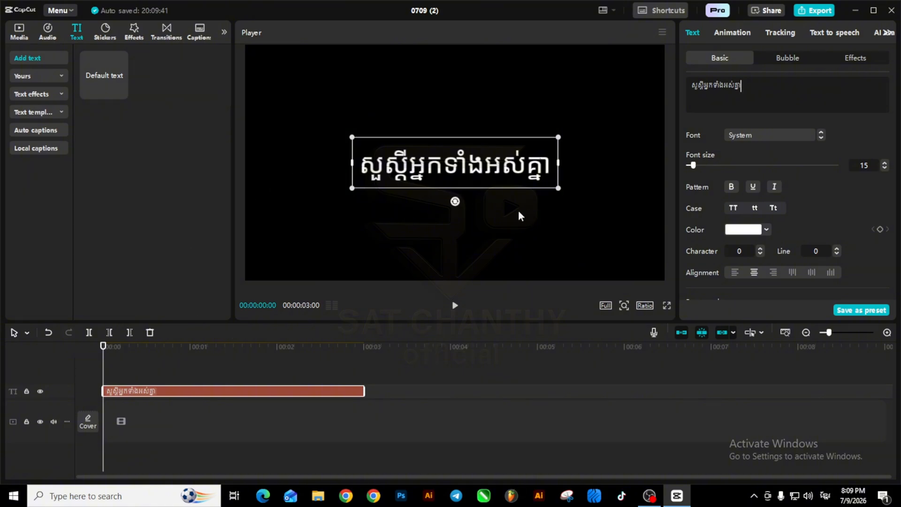
Filter the greeting text's font choices by searching for "kh"
left_click(770, 134)
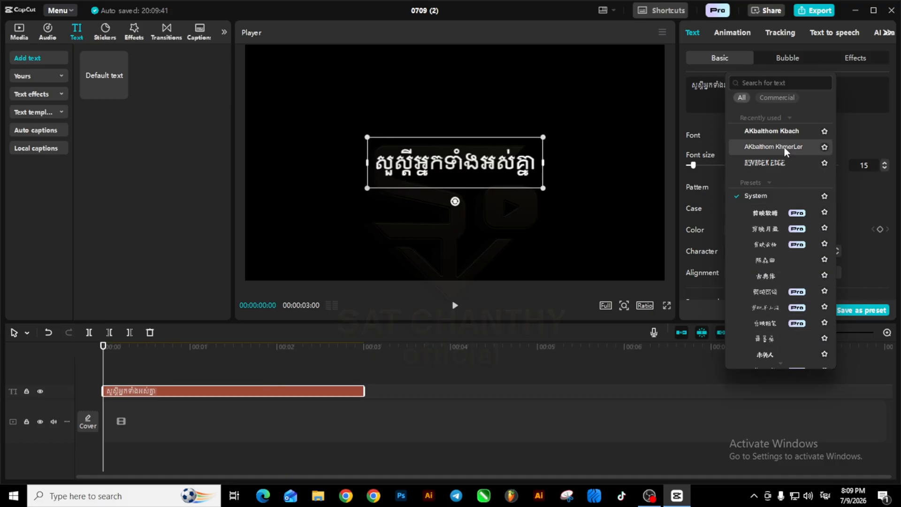
scroll(782, 214, "down", 3)
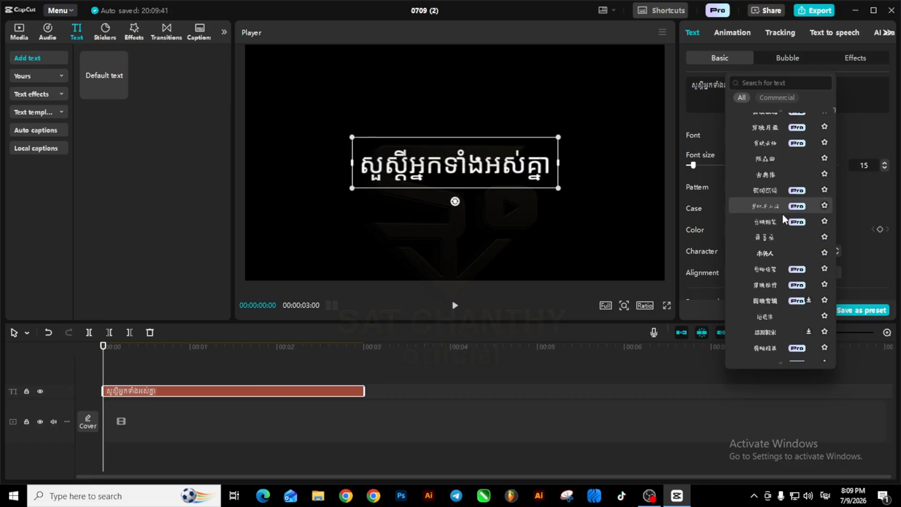
scroll(781, 214, "up", 5)
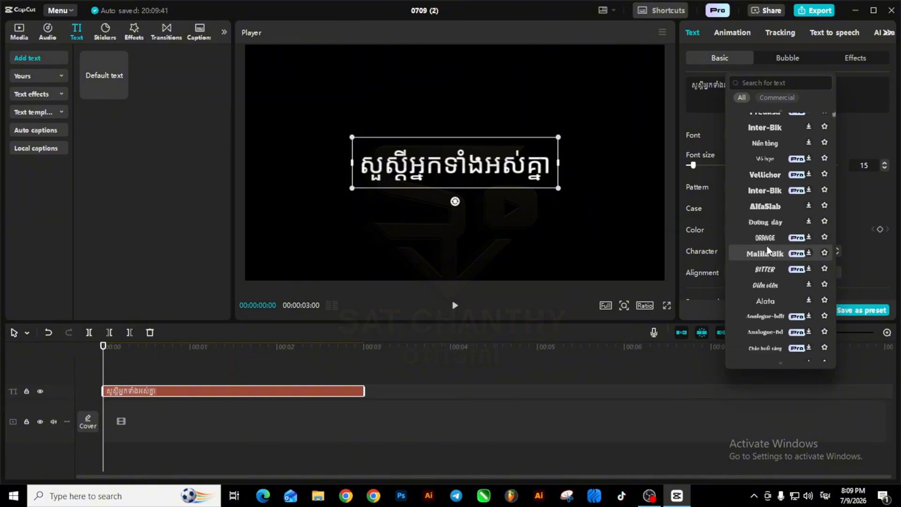
scroll(779, 112, "up", 1)
left_click(777, 81)
type("ក")
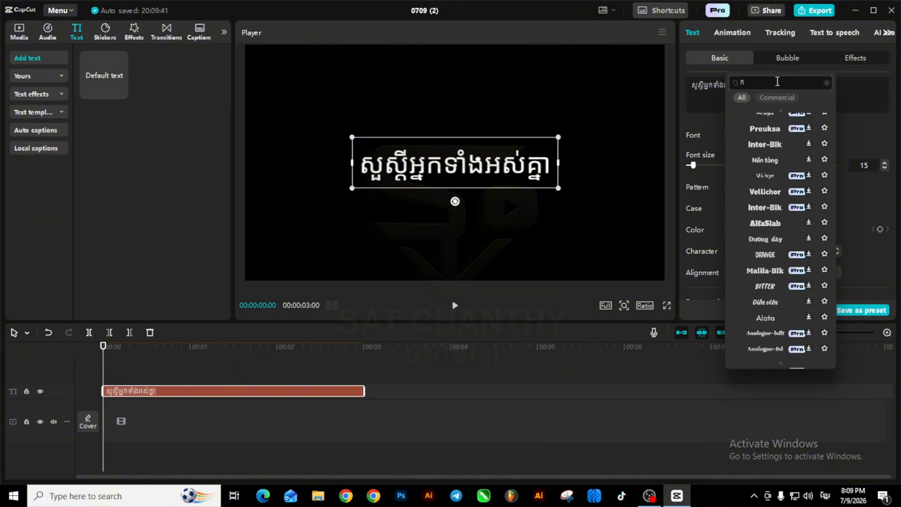
key("BackSpace")
key("BackSpace")
type("kh")
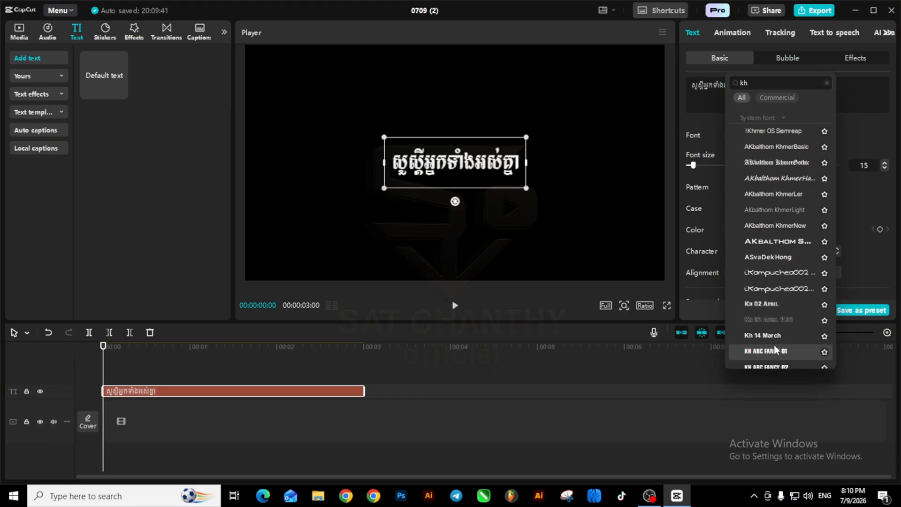
Preview the Khmer fonts on the greeting text and apply the Kh Ang Kouteok font
scroll(774, 349, "down", 4)
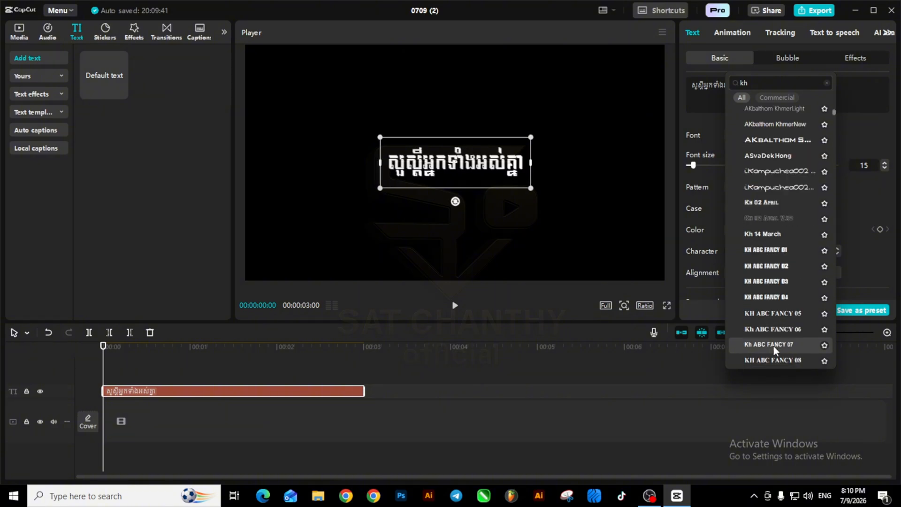
scroll(776, 312, "down", 4)
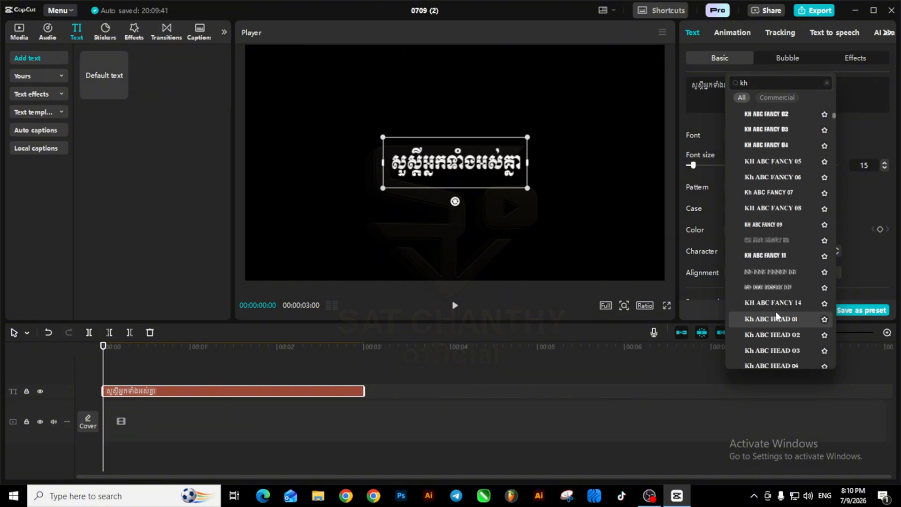
scroll(773, 318, "down", 2)
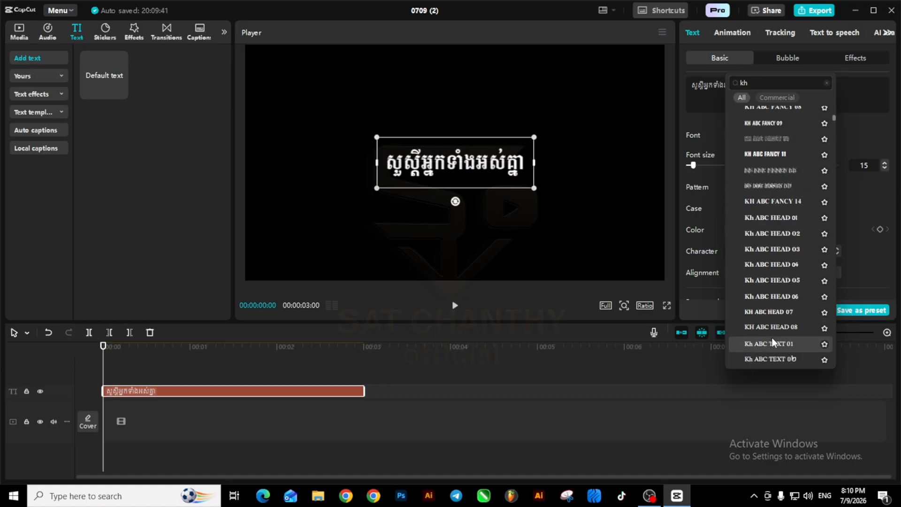
scroll(770, 336, "down", 10)
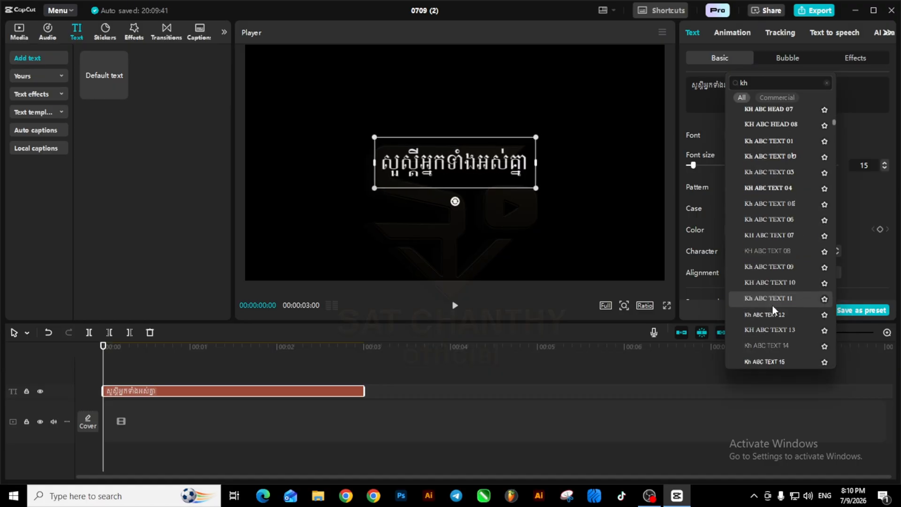
scroll(772, 305, "down", 5)
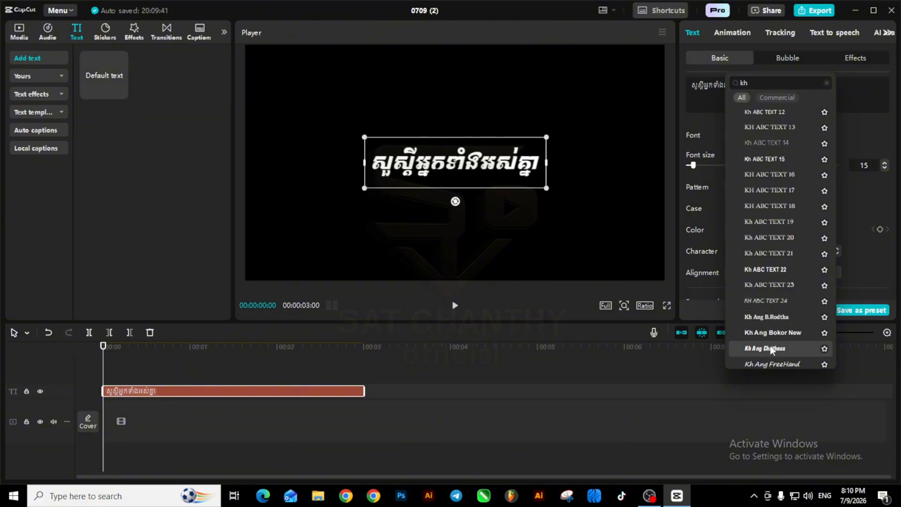
scroll(770, 345, "down", 3)
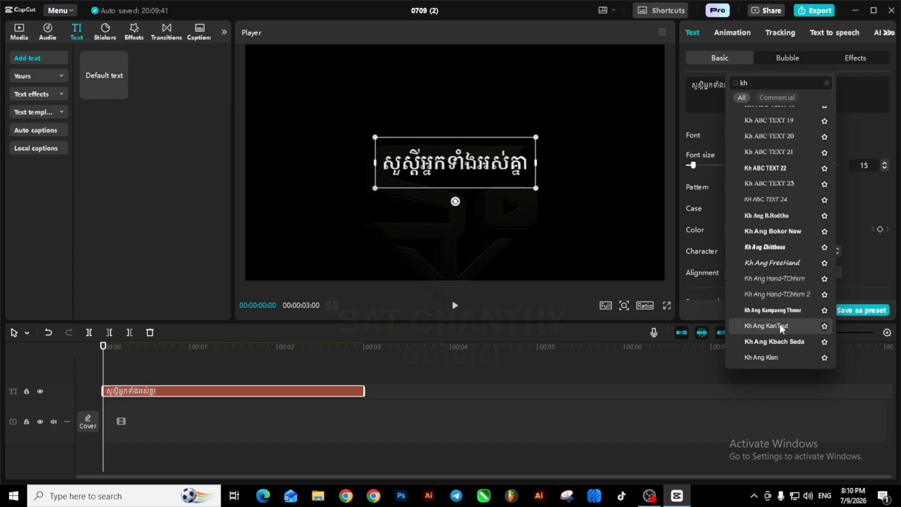
scroll(779, 333, "down", 2)
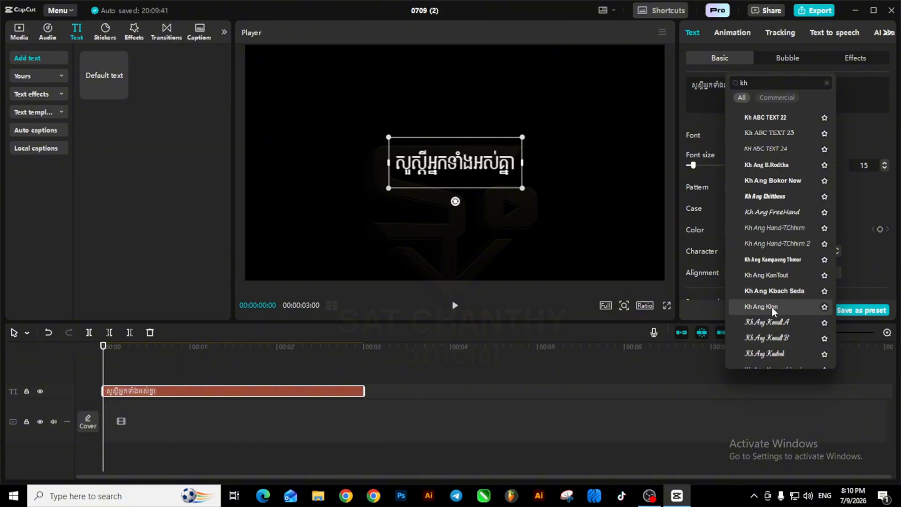
scroll(772, 307, "down", 2)
scroll(768, 305, "down", 2)
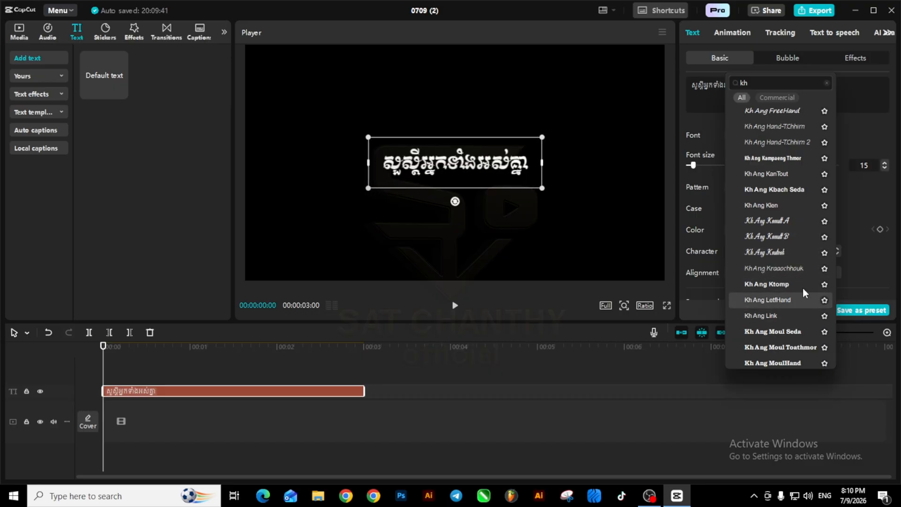
left_click(805, 255)
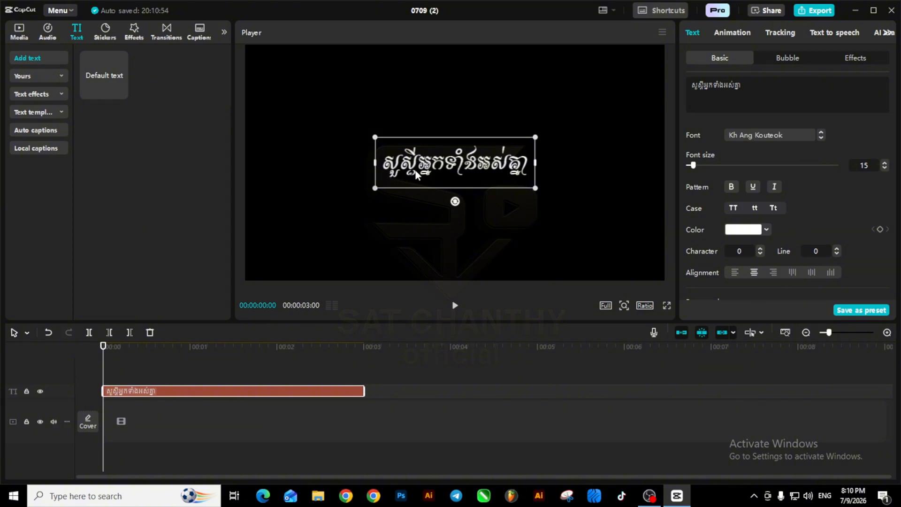
Enlarge the greeting text to most of the preview frame's width and centre it in the frame
left_click_drag(510, 171, 727, 255)
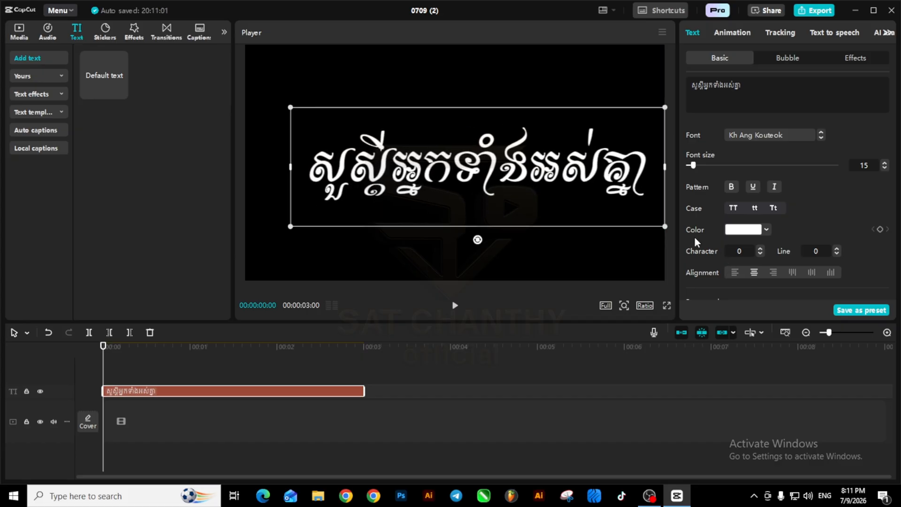
left_click_drag(539, 176, 517, 168)
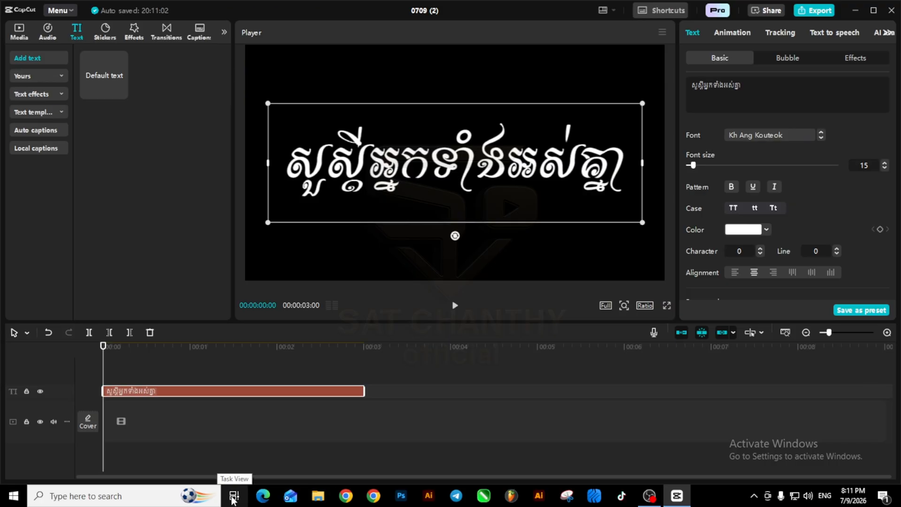
Switch to File Explorer by opening the %appdata% location through the Windows Run dialog
key("super+r")
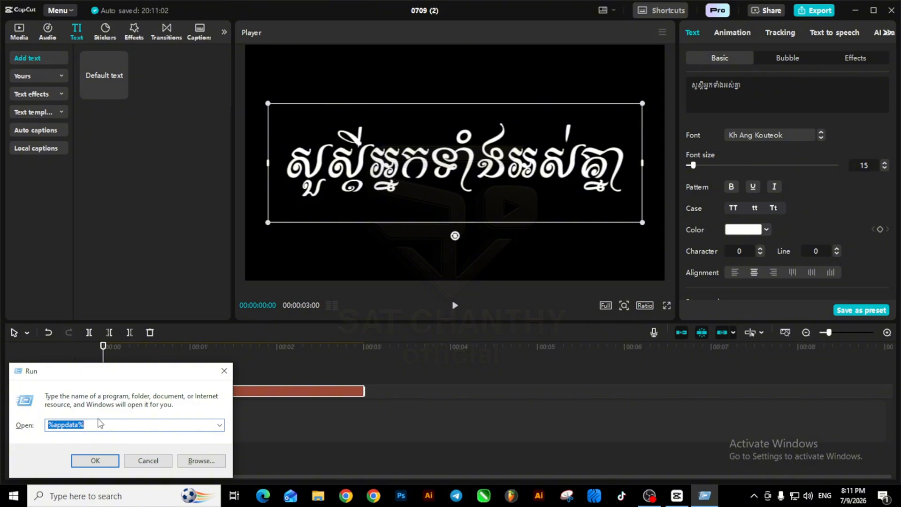
left_click(227, 371)
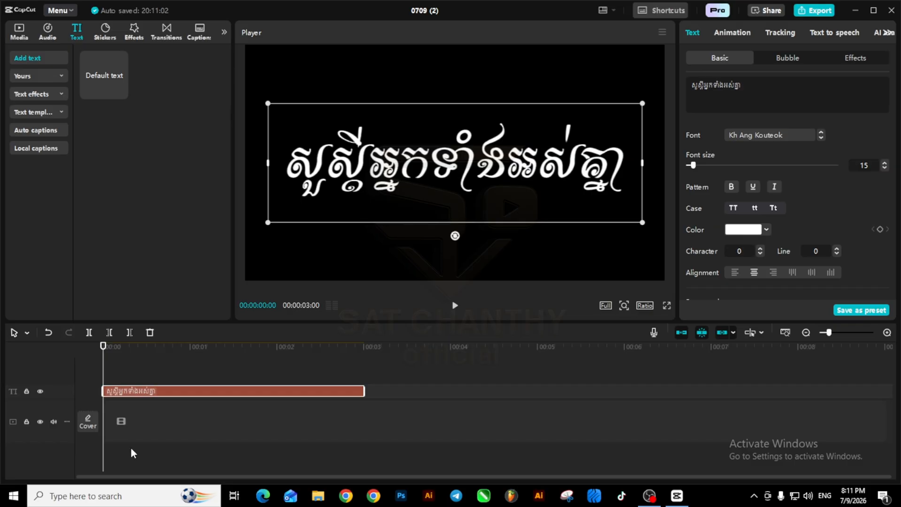
left_click(63, 495)
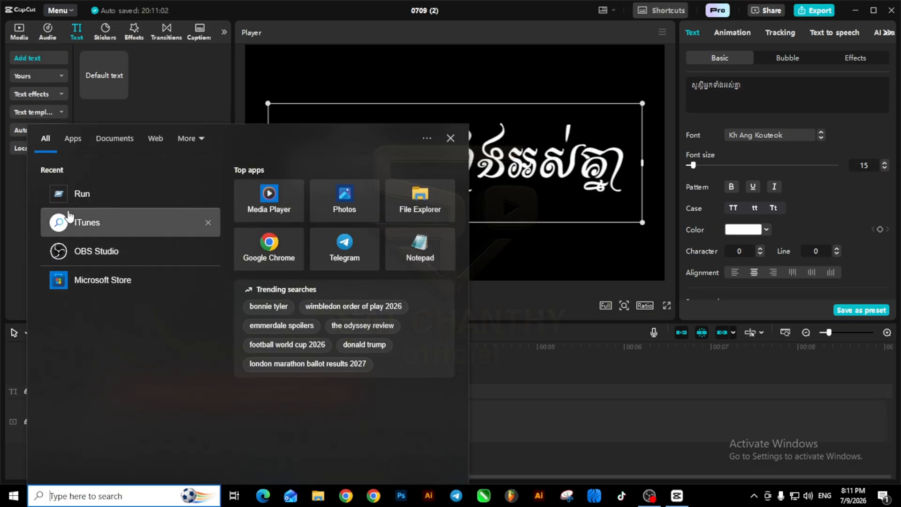
left_click(98, 195)
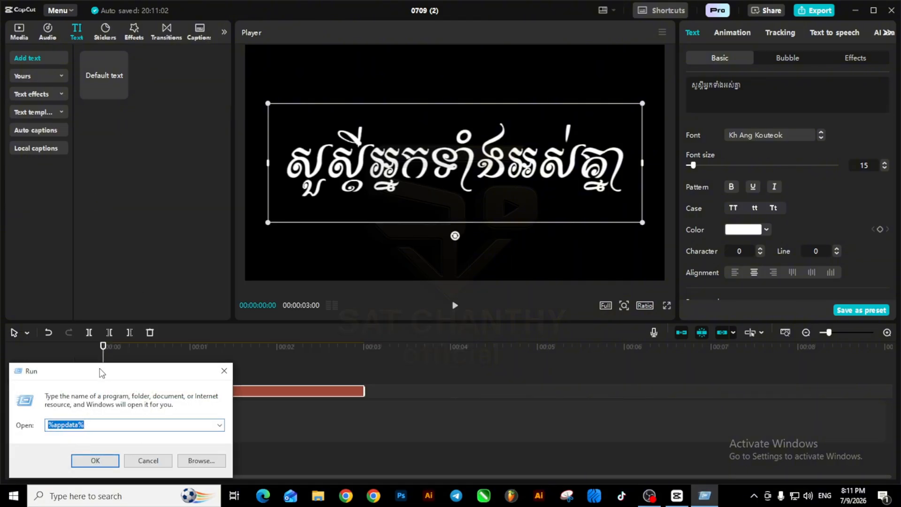
mouse_move(99, 373)
left_mouse_down()
mouse_move(135, 357)
mouse_move(95, 364)
mouse_move(97, 379)
left_mouse_up()
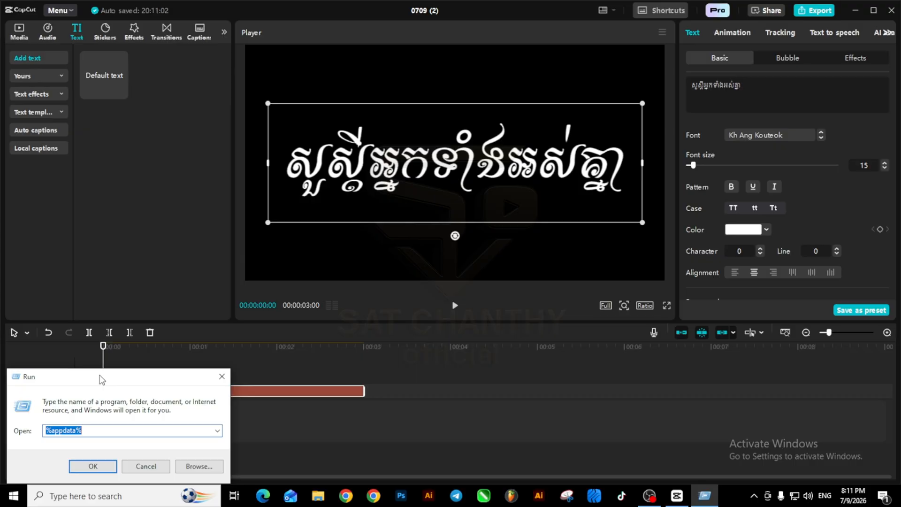
left_click(93, 466)
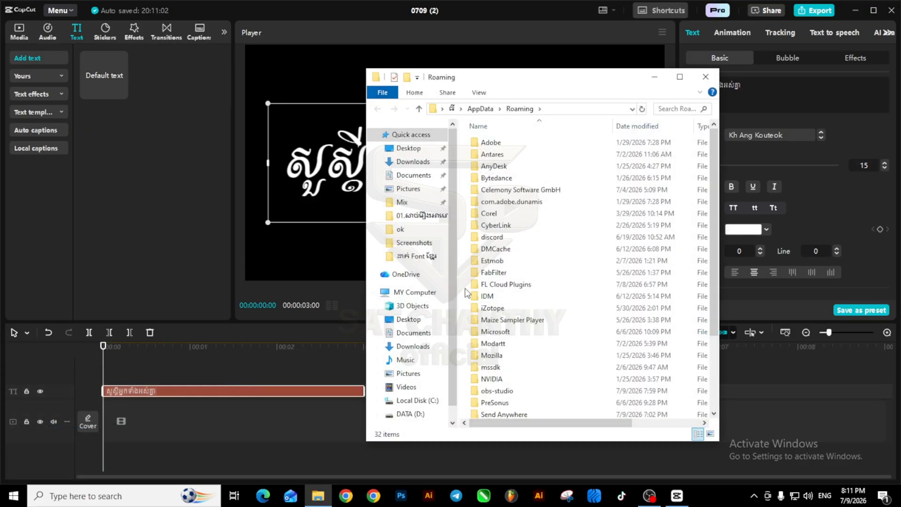
Go up to the AppData folder, search it for "font" and open the fonts folder to browse its font files
left_click(480, 109)
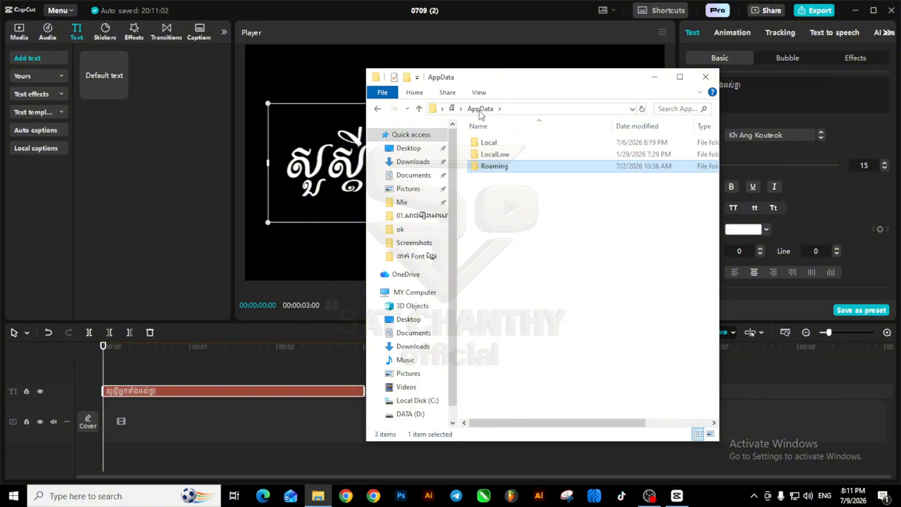
left_click(682, 109)
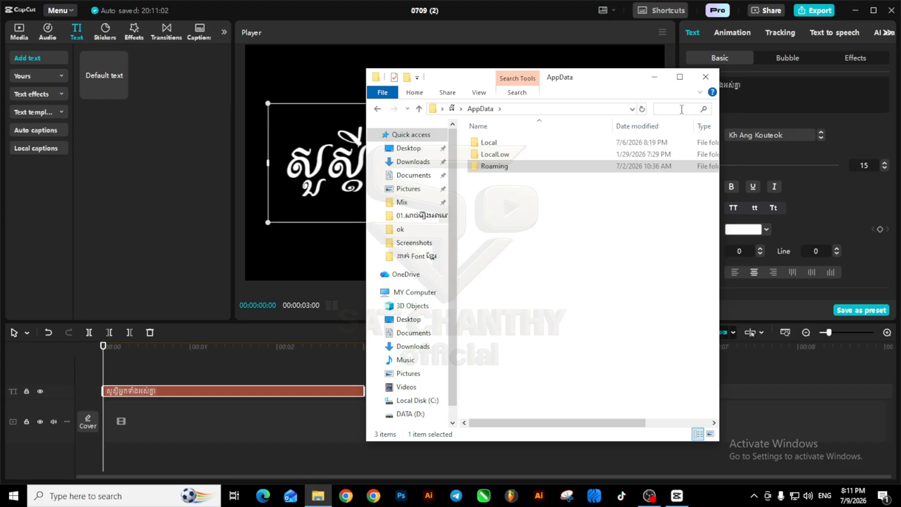
type("font")
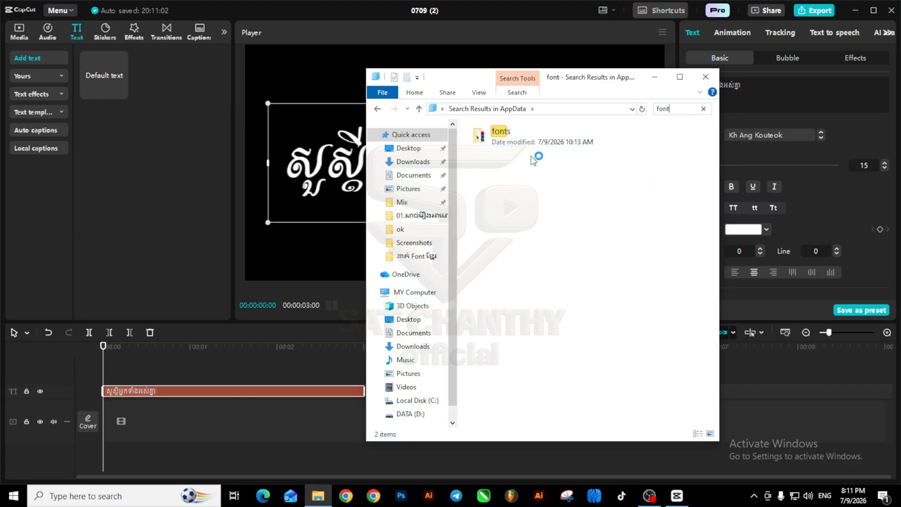
double_click(533, 132)
scroll(523, 230, "down", 20)
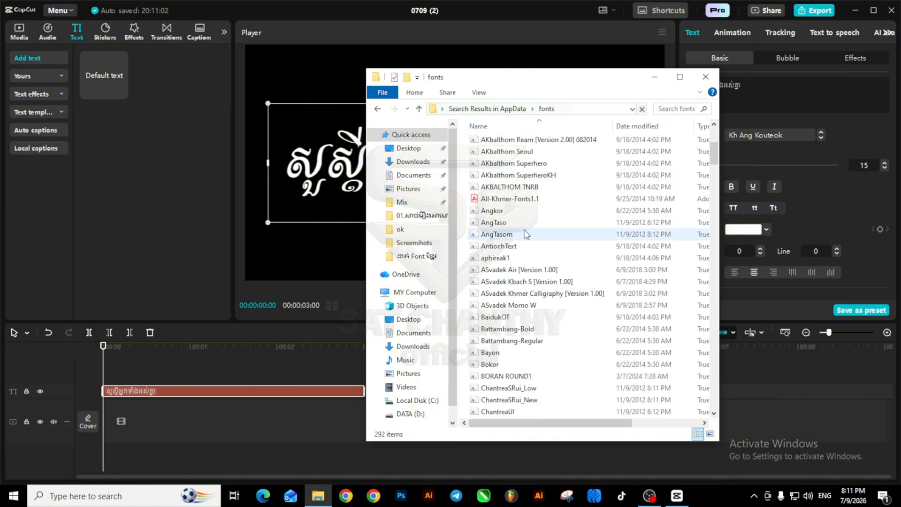
Look through the Khmer font files stored in the fonts folder and return to the start of the list
scroll(523, 237, "down", 8)
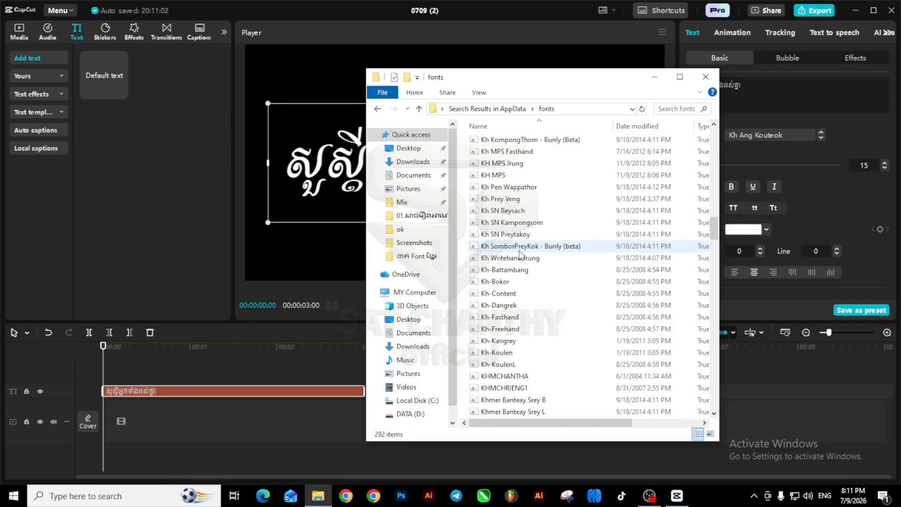
scroll(512, 244, "up", 11)
scroll(504, 247, "up", 18)
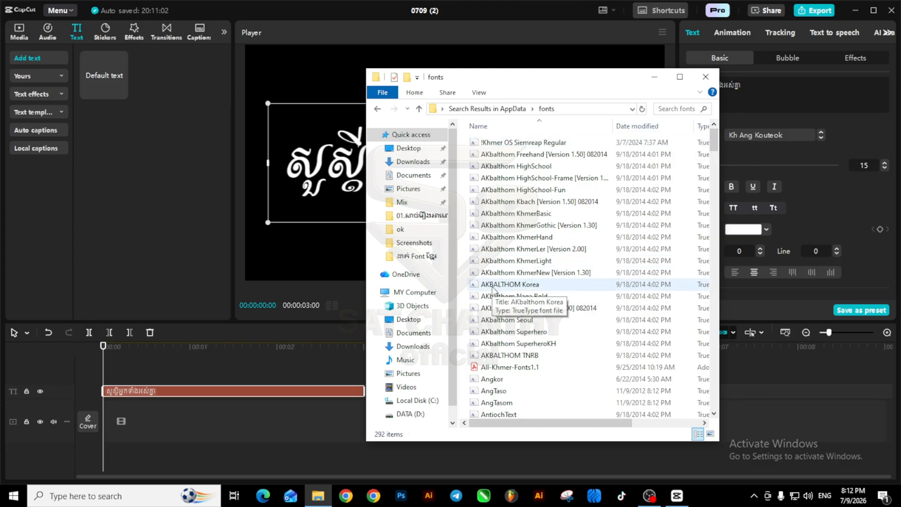
Open a second File Explorer window and go to the PC folder inside Programe on the DATA (D:) drive
key("super+e")
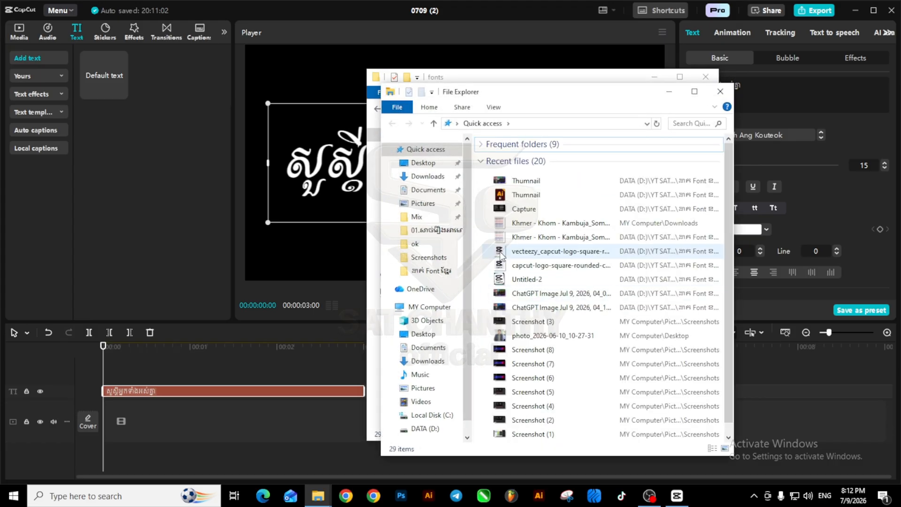
left_click(429, 428)
scroll(552, 365, "down", 2)
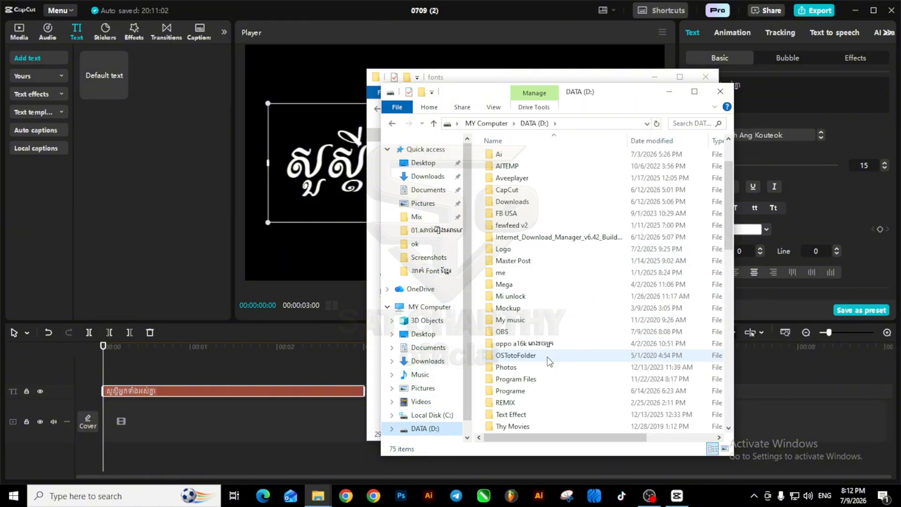
scroll(549, 362, "down", 1)
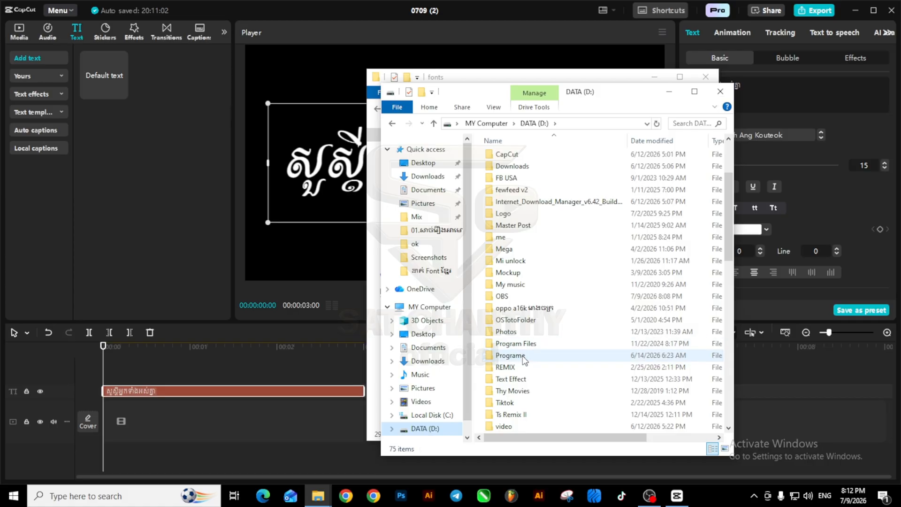
double_click(551, 356)
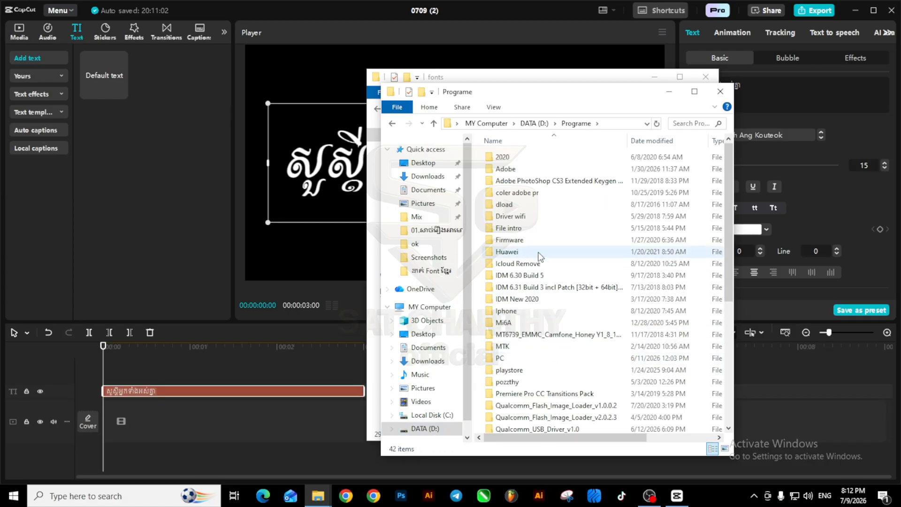
double_click(516, 360)
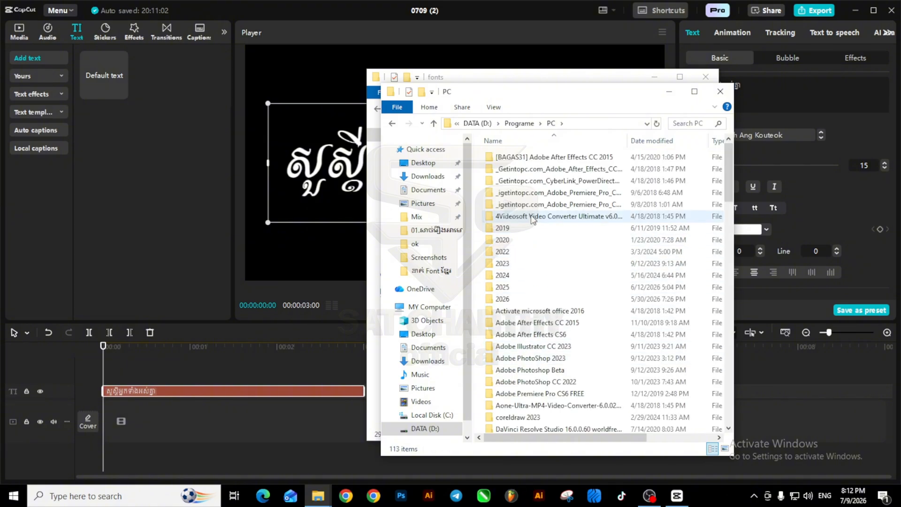
Open the All-Khmer-Fonts Thy folder inside font khmer and look over its font files
scroll(535, 314, "down", 3)
scroll(535, 314, "down", 1)
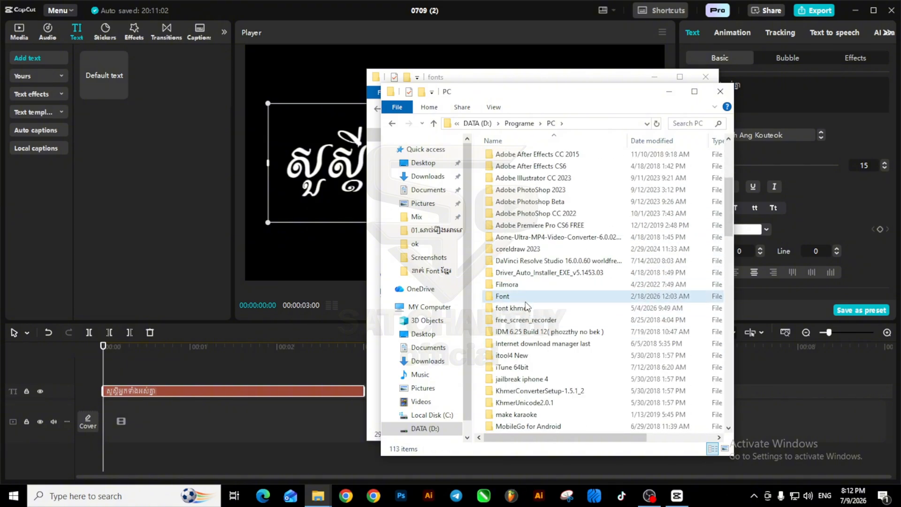
double_click(536, 308)
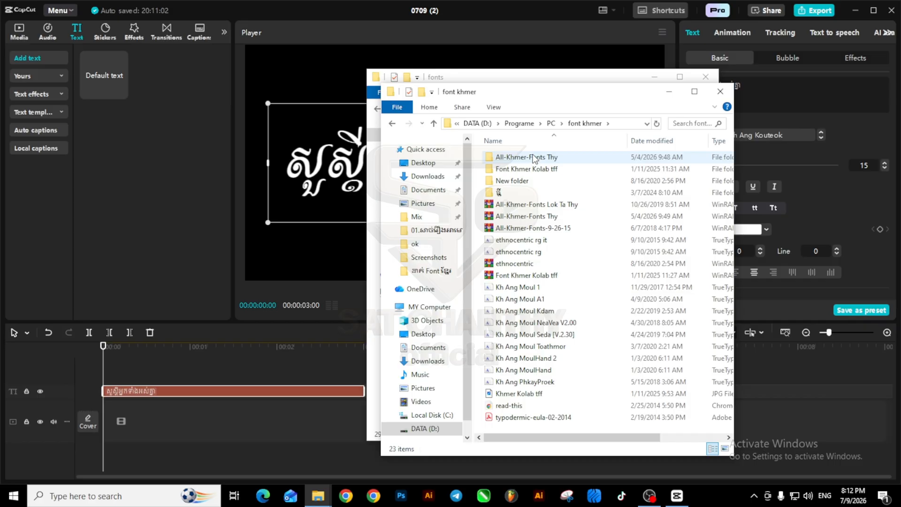
left_click(534, 159)
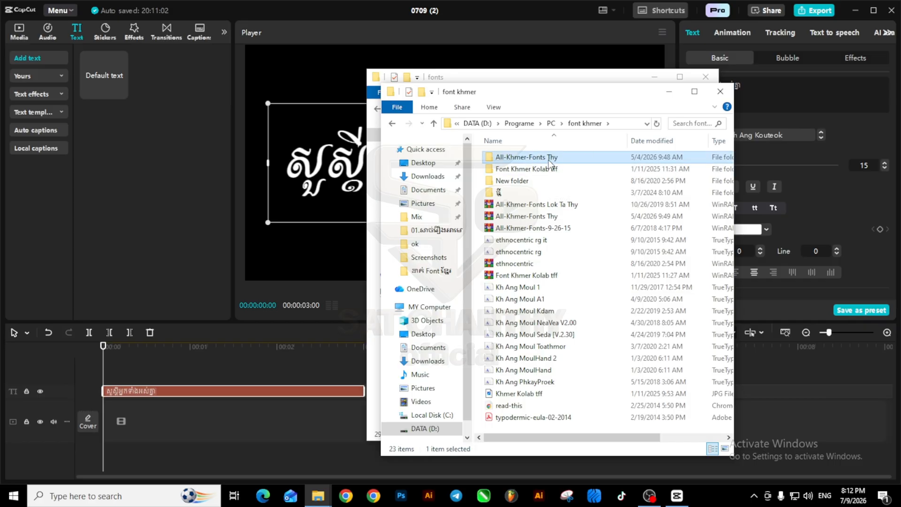
double_click(551, 158)
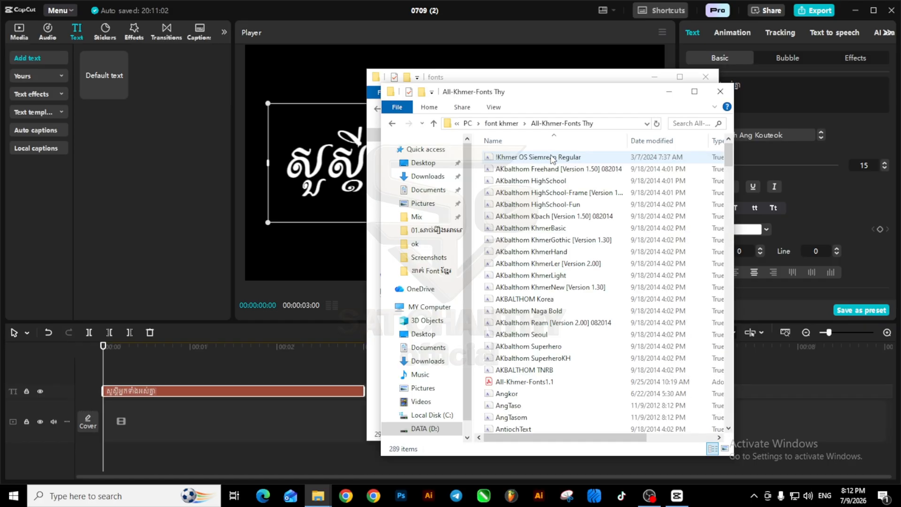
scroll(550, 216, "down", 5)
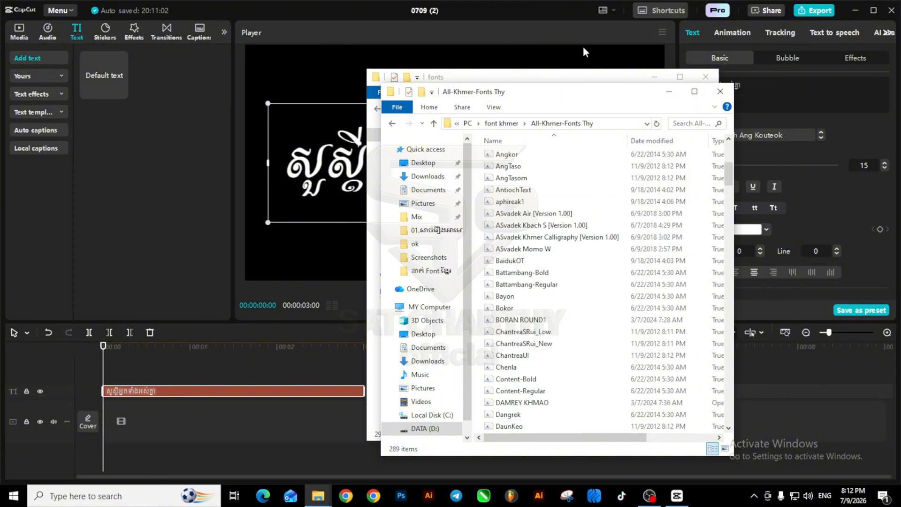
Place the two folder windows side by side and try to copy all files from All-Khmer-Fonts Thy into the fonts folder
left_click_drag(572, 93, 195, 133)
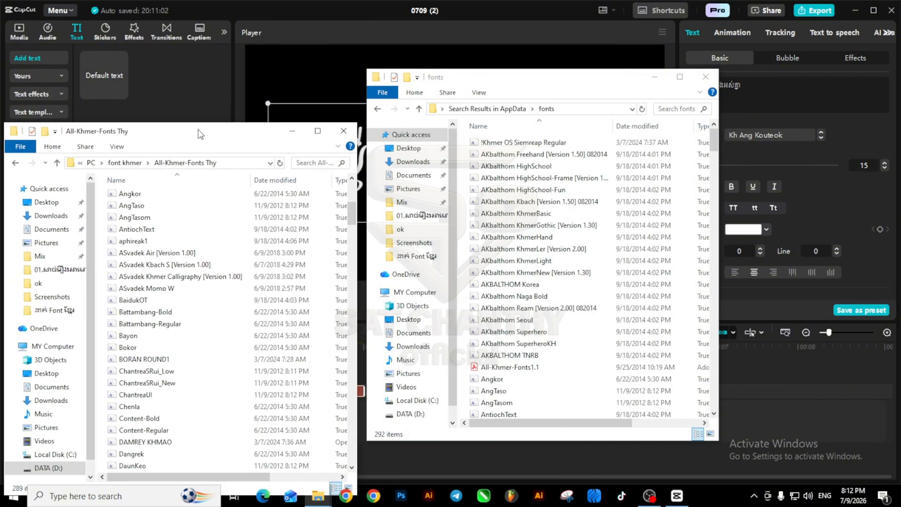
left_click(157, 194)
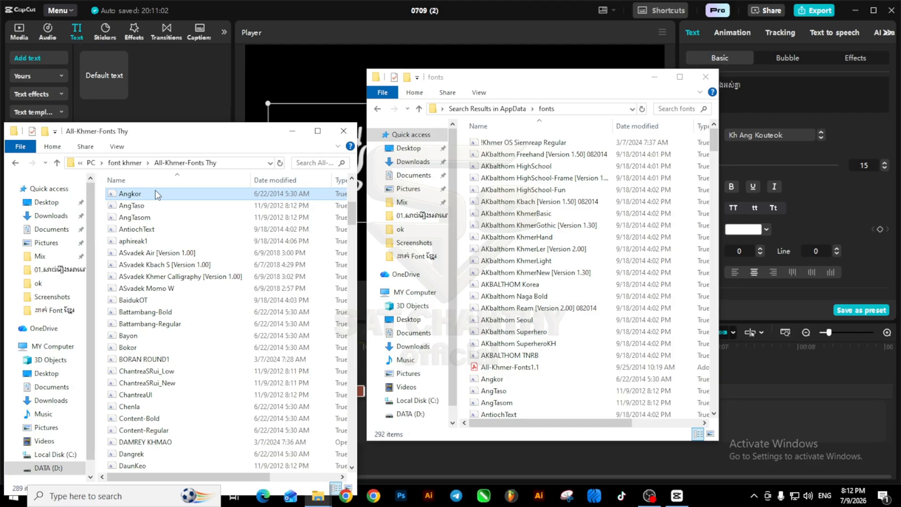
key("ctrl+a")
left_click_drag(156, 194, 575, 244)
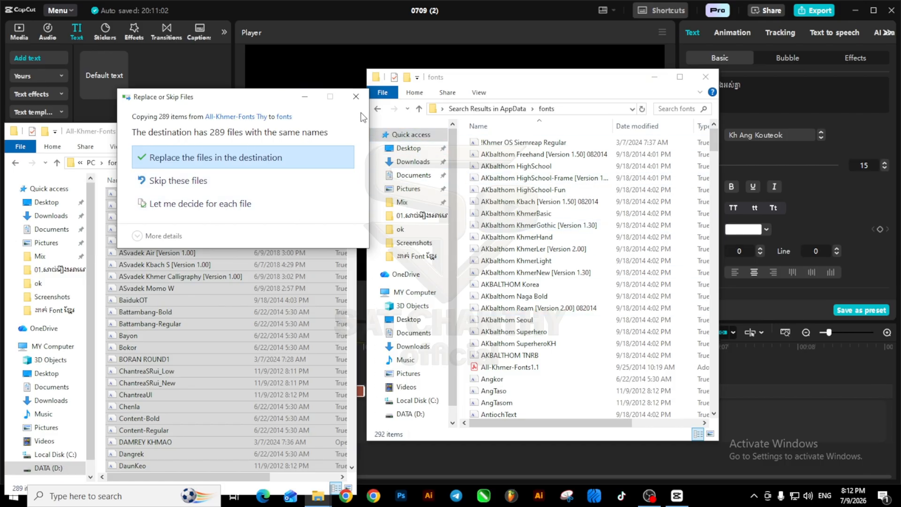
left_click(356, 96)
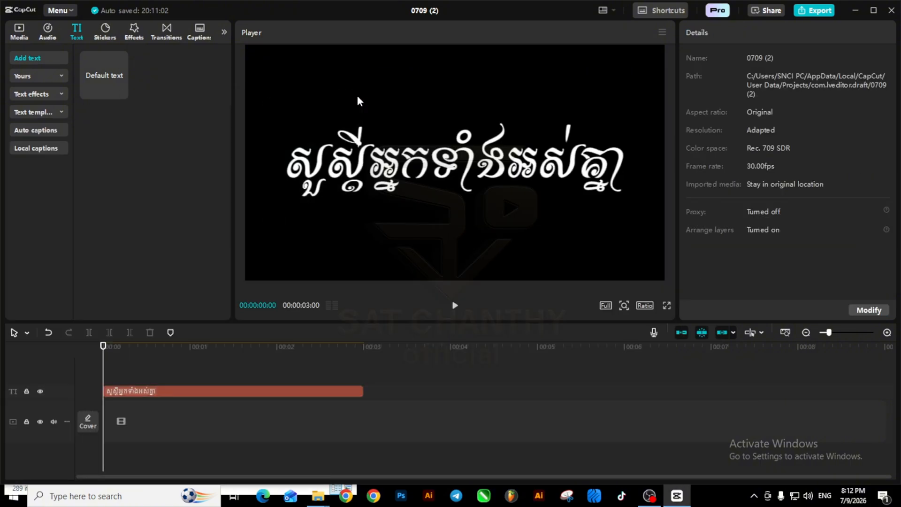
Return to CapCut, select the greeting text and preview it in various Kh Ang and Kh Baphnom fonts from the font list
left_click(503, 168)
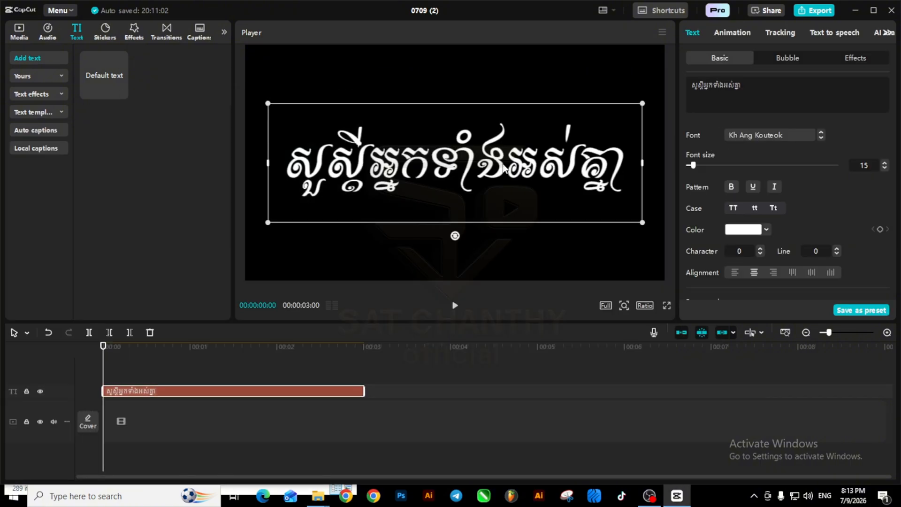
left_click(774, 130)
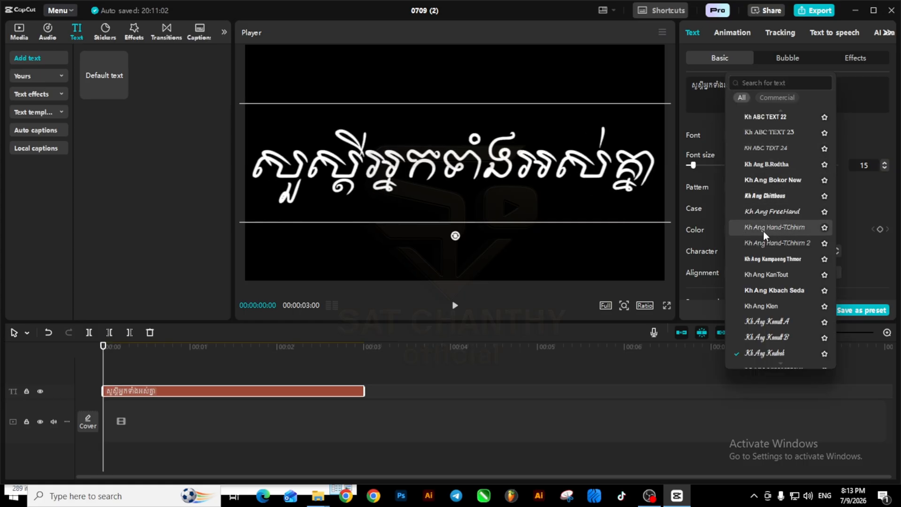
scroll(768, 137, "up", 1)
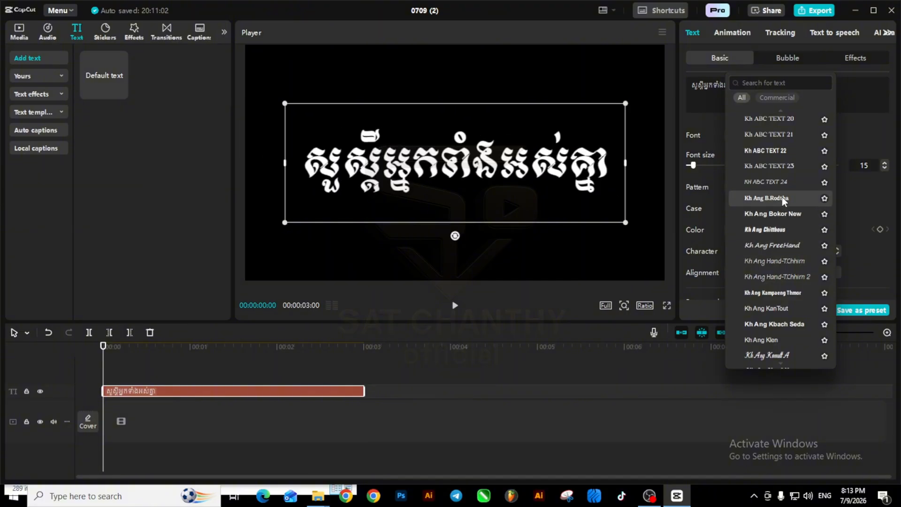
scroll(772, 279, "down", 5)
scroll(769, 288, "down", 15)
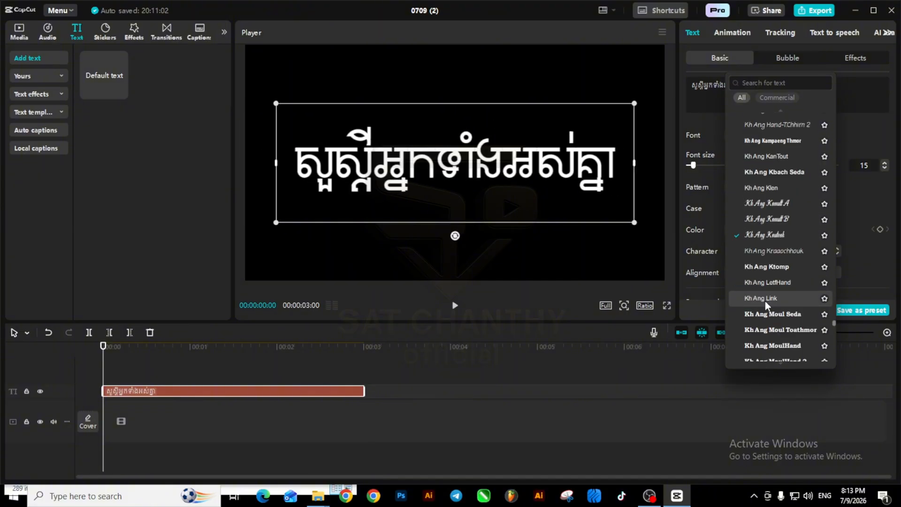
scroll(763, 306, "down", 10)
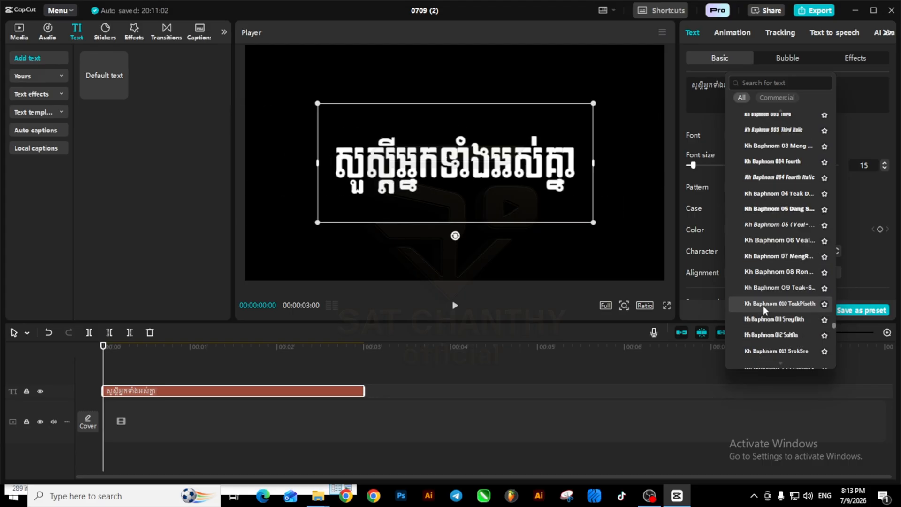
scroll(763, 291, "down", 5)
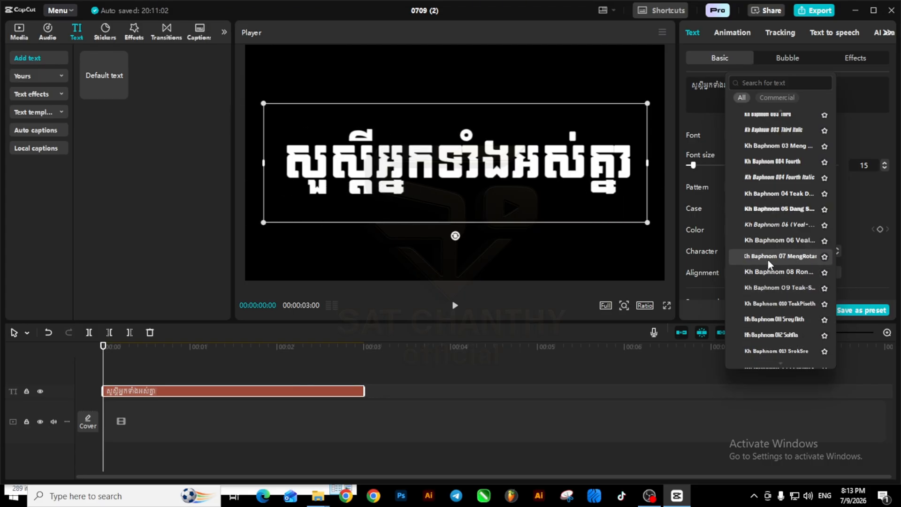
scroll(770, 304, "down", 15)
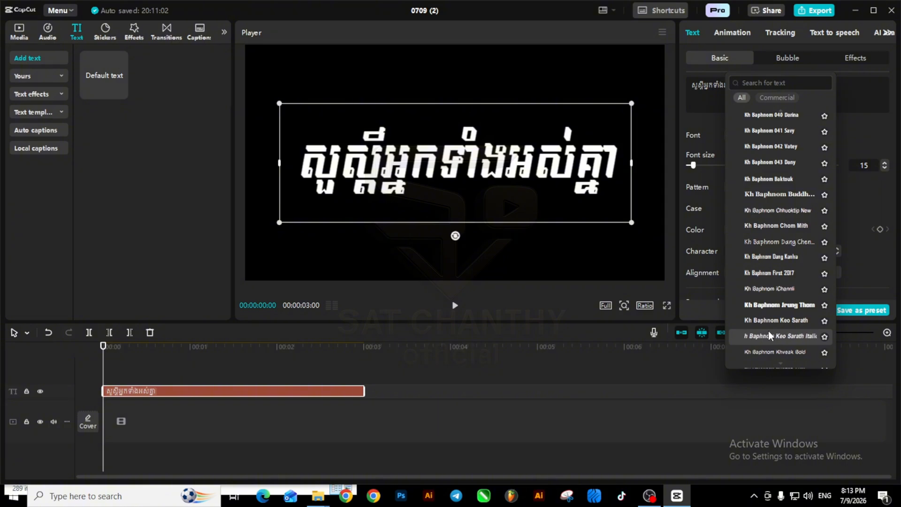
scroll(774, 315, "down", 1)
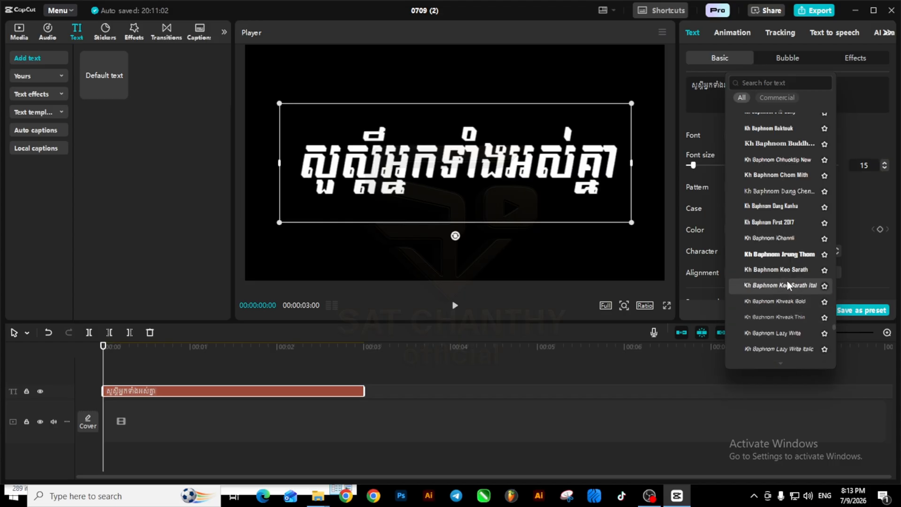